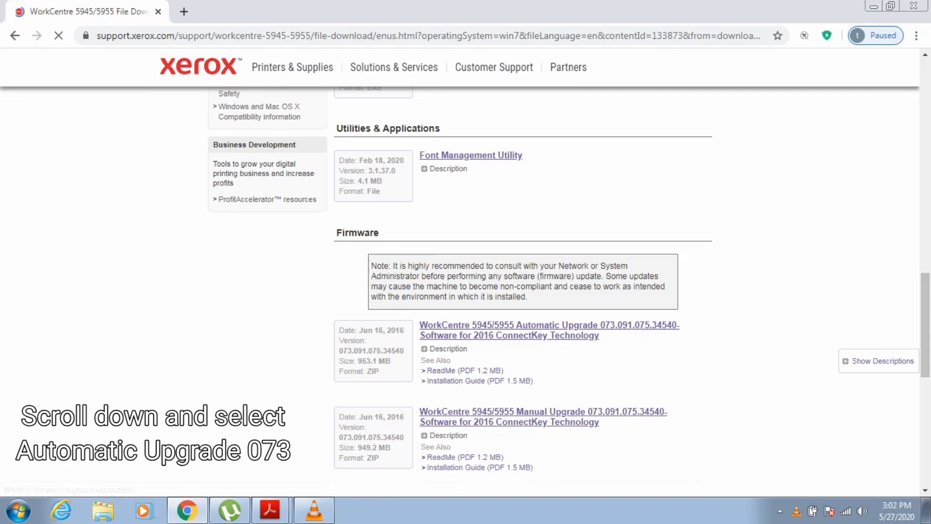
Accept the End User License Agreement to download the WorkCentre 5945/5955 Automatic Upgrade firmware.
scroll(485, 291, "down", 4)
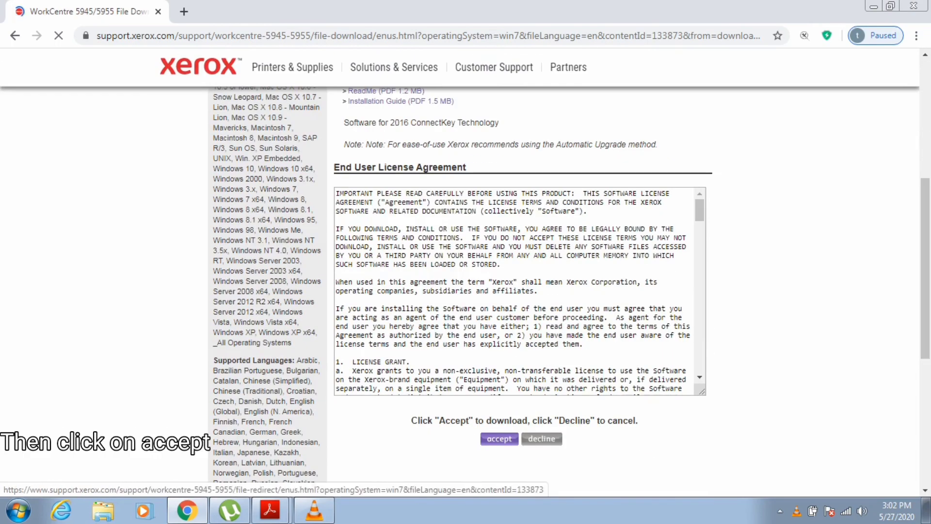
left_click(499, 439)
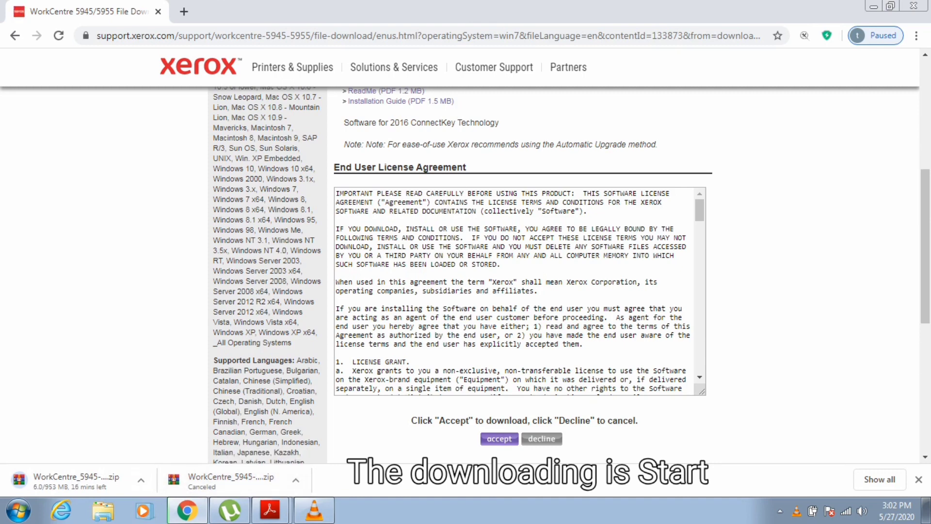
Look at the options of the canceled WorkCentre download and open the browser's downloads list.
left_click(295, 479)
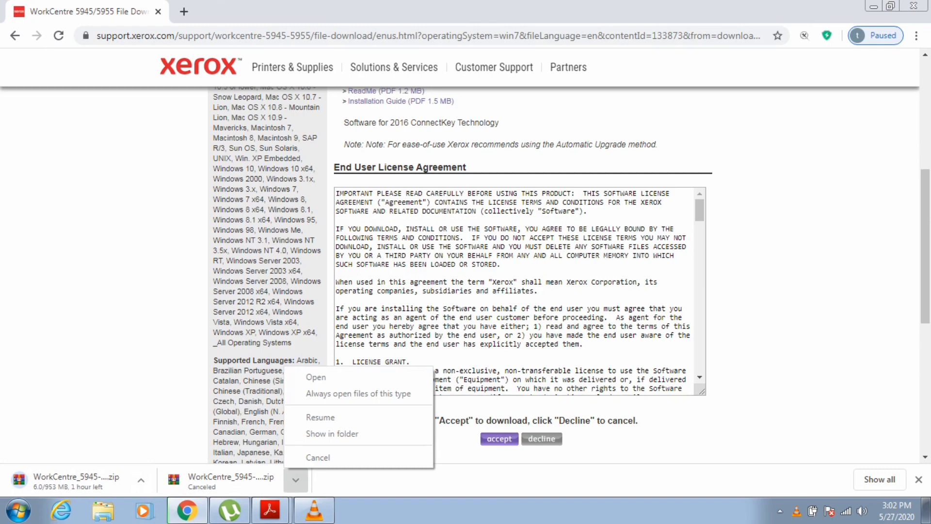
key("Escape")
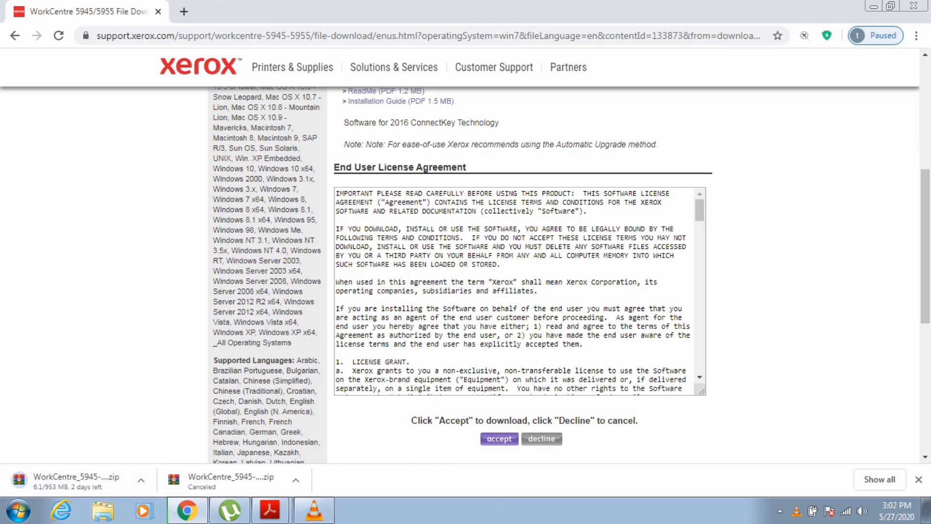
left_click(916, 35)
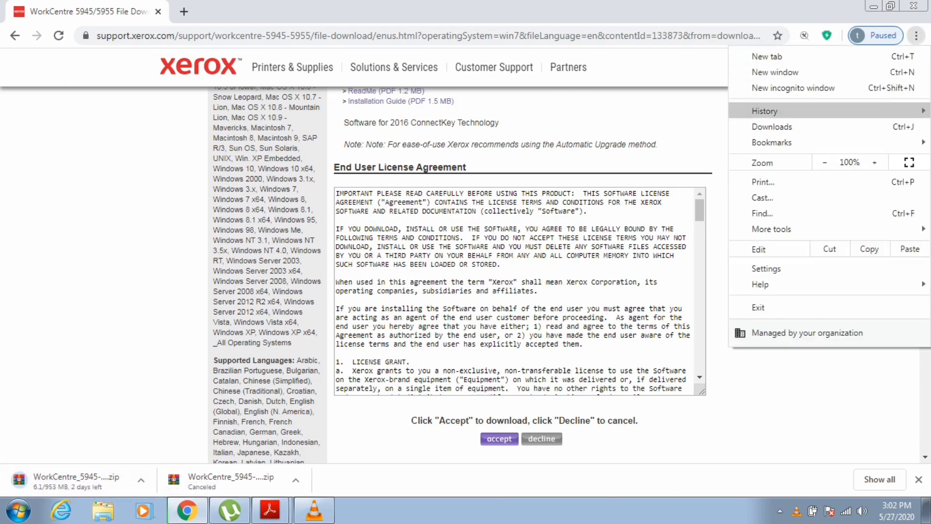
left_click(772, 127)
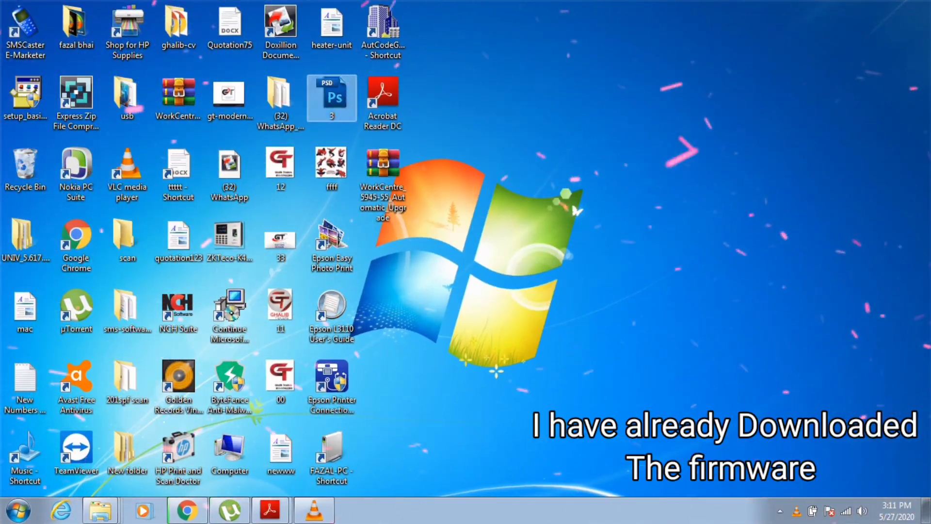
Copy the WorkCentre_5945-55_Automatic_Upgrade archive from the desktop.
mouse_move(380, 162)
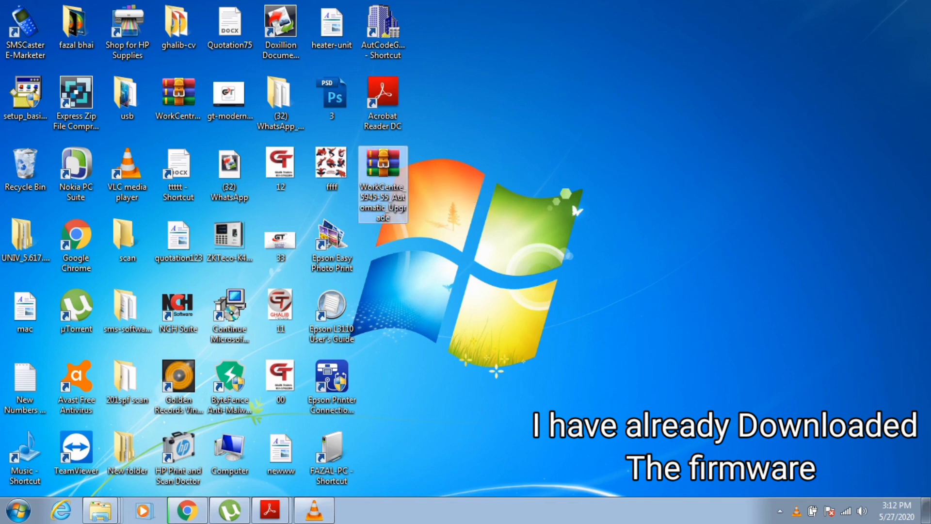
right_click(383, 152)
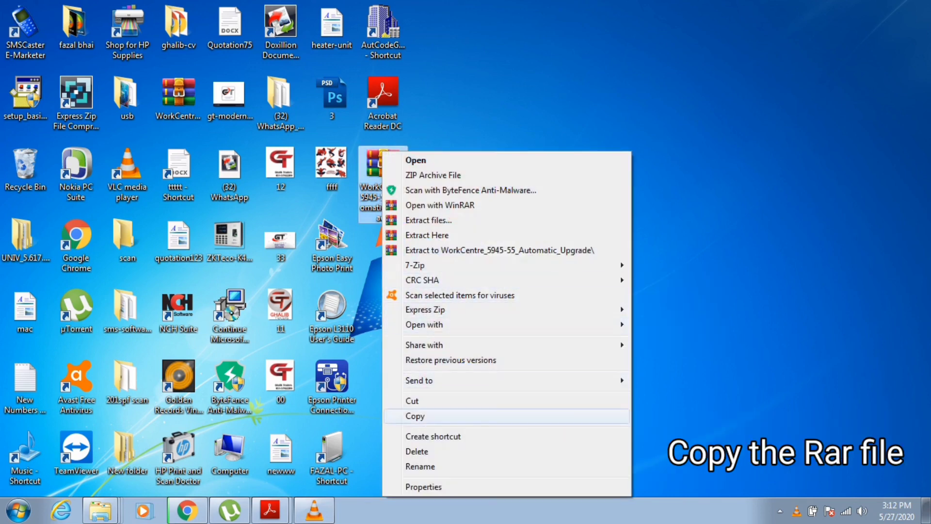
left_click(415, 416)
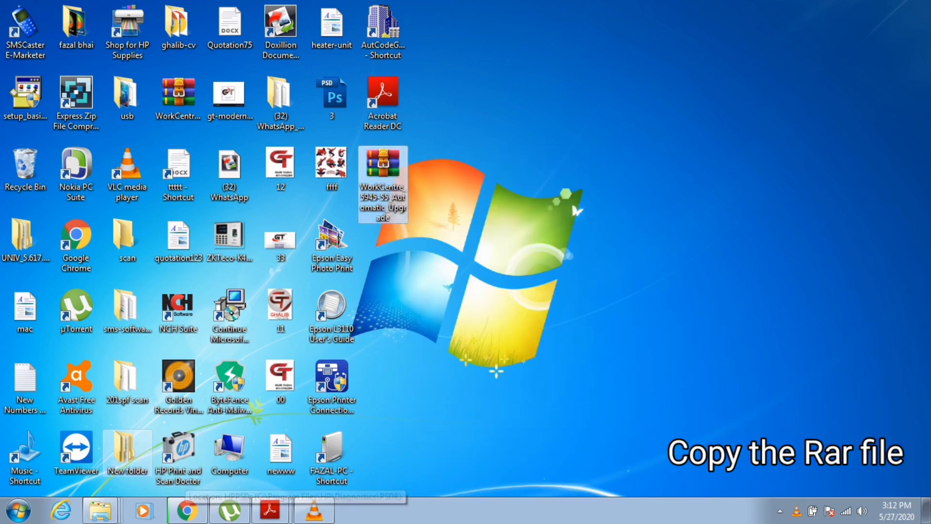
Create a folder named AltBoot on the ACE TRADERS (G:) USB drive.
left_click(230, 453)
double_click(230, 453)
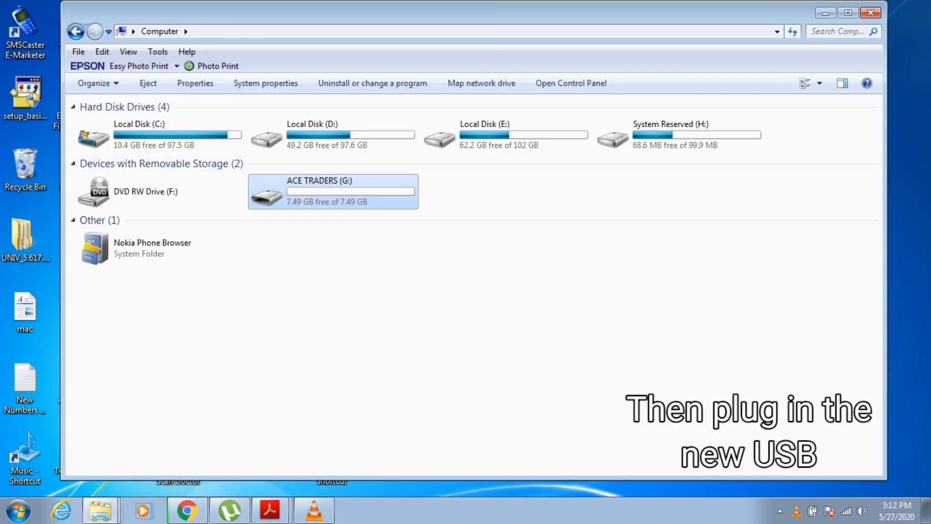
key("Return")
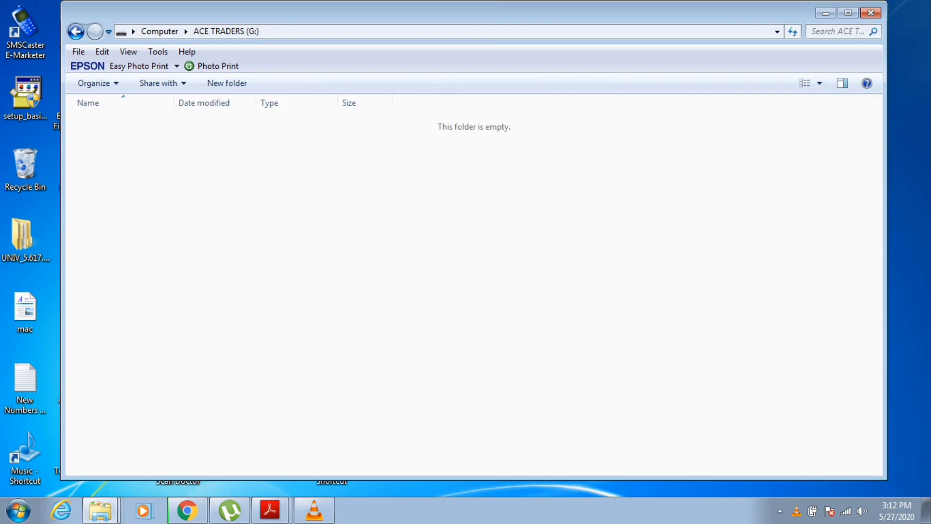
right_click(224, 172)
mouse_move(339, 337)
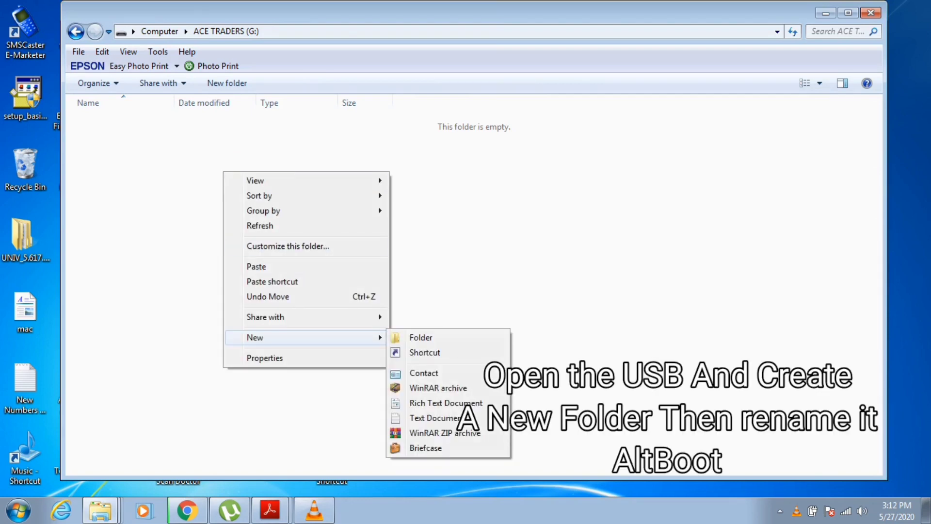
left_click(422, 338)
type("A")
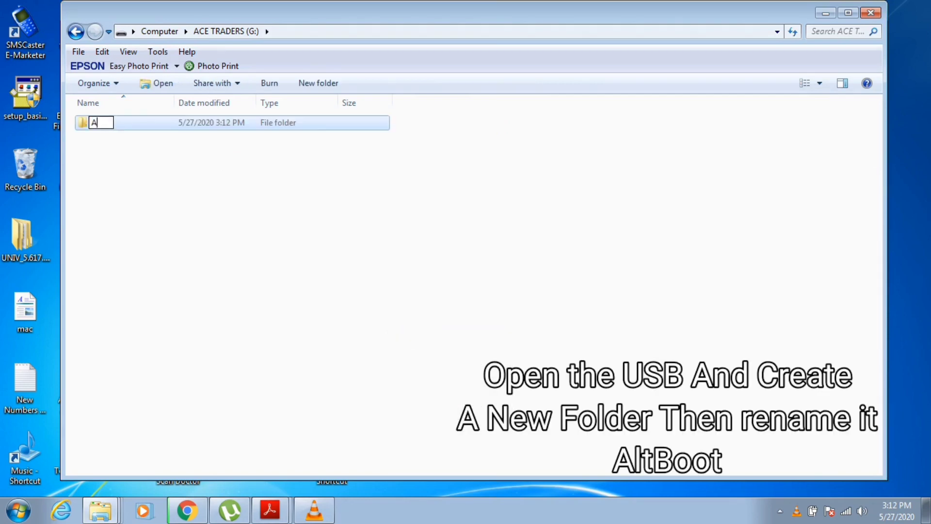
type("ltBoot")
key("Return")
Paste the copied firmware archive into the AltBoot folder.
key("Return")
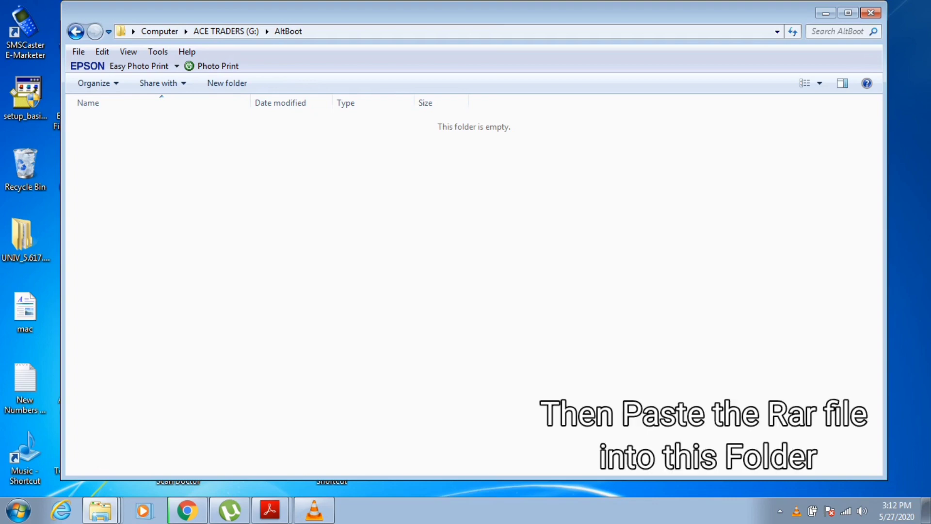
right_click(164, 186)
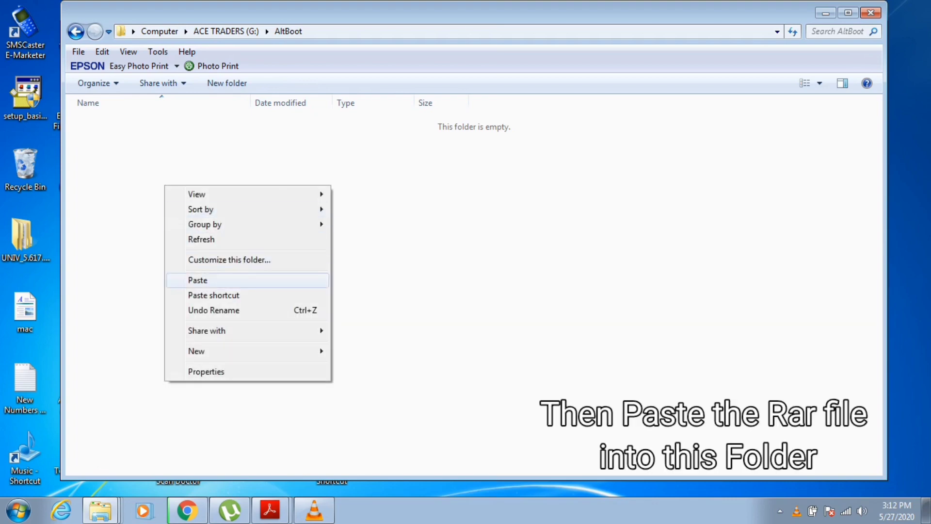
left_click(204, 280)
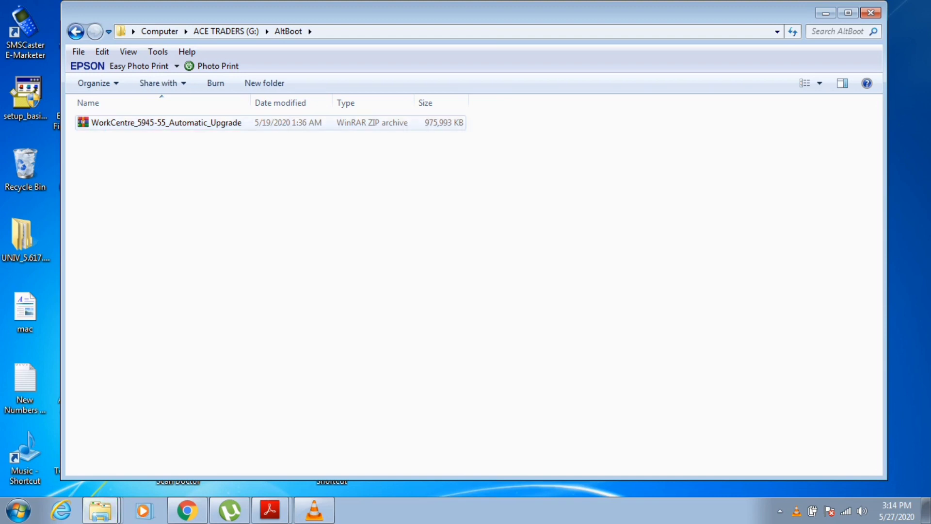
Extract the WorkCentre_5945-55_Automatic_Upgrade ZIP archive directly into the AltBoot folder.
right_click(127, 123)
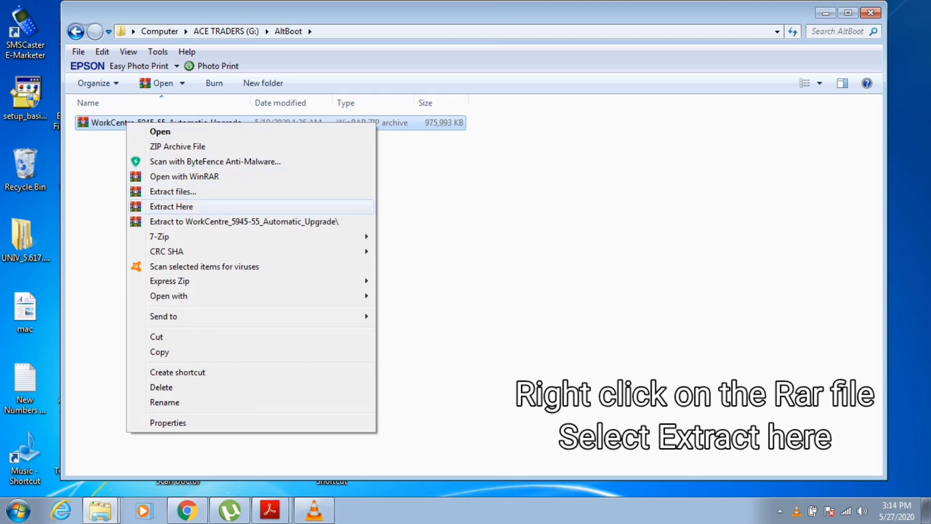
key("Return")
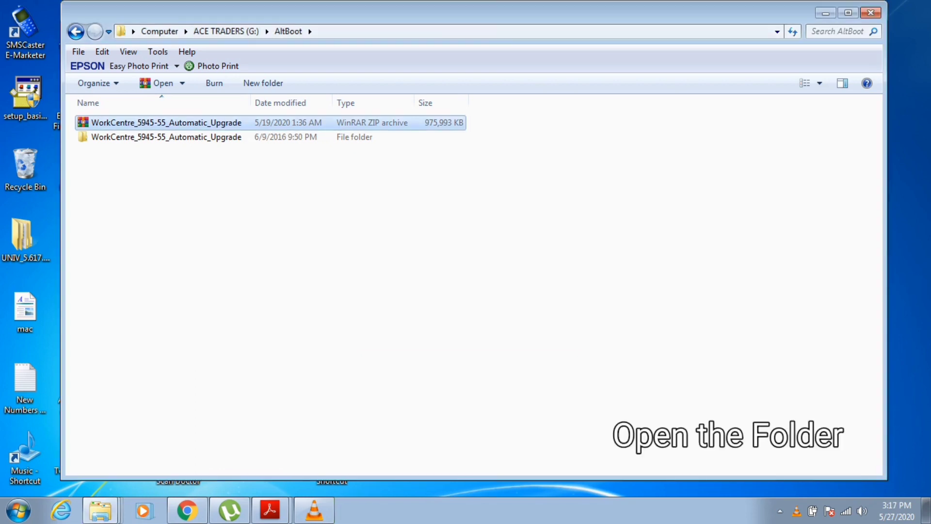
left_click(272, 160)
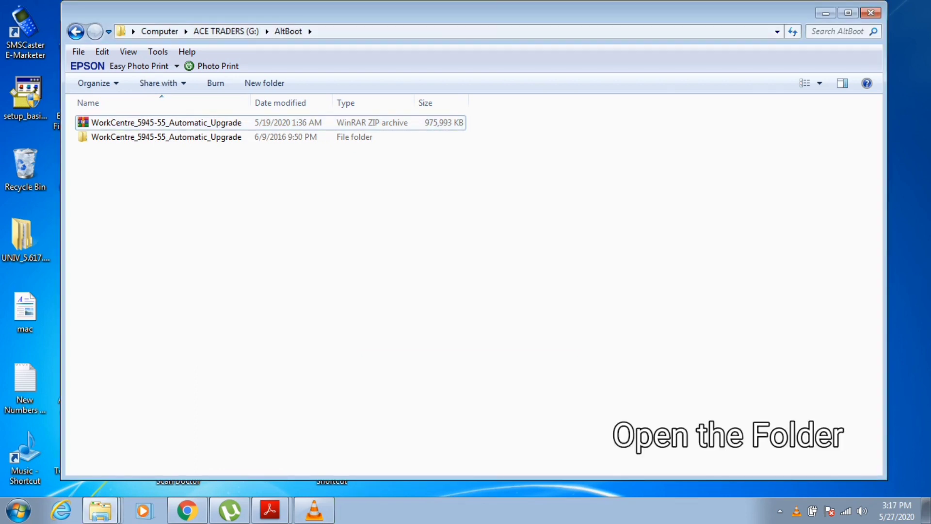
double_click(164, 137)
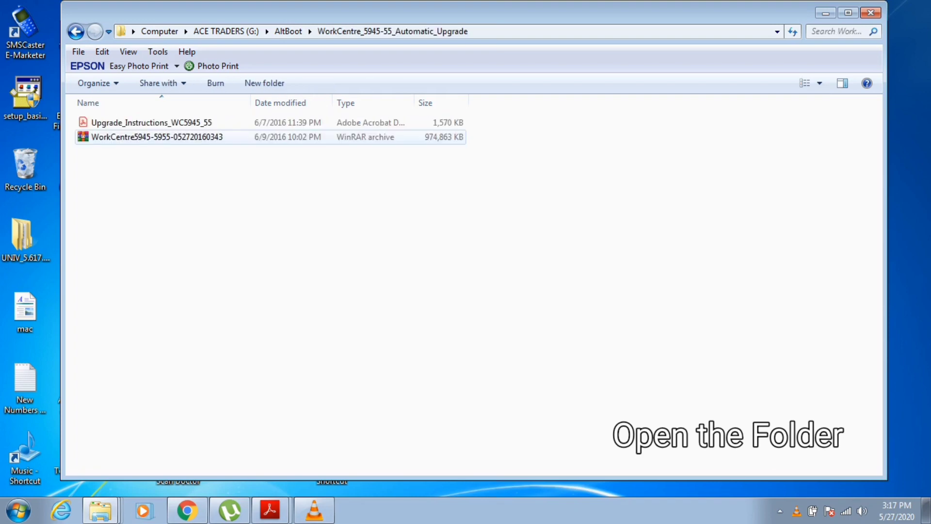
right_click(126, 136)
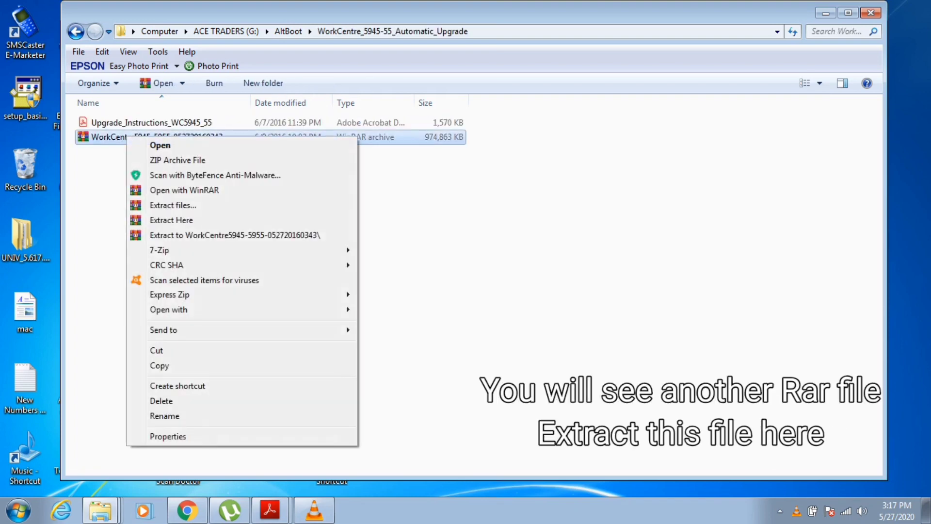
key("Return")
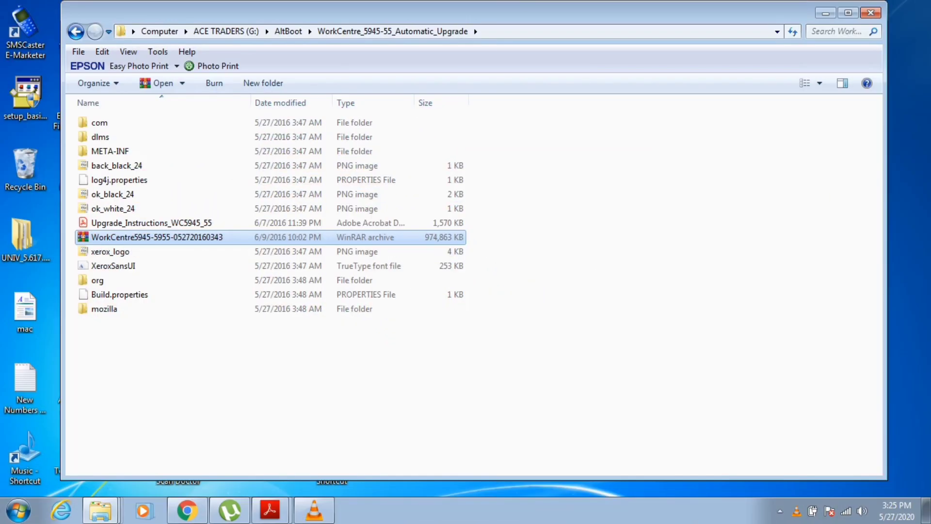
Cut all the DLM files in the WorkCentre5945-5955 subfolder of the dlms folder.
left_click(145, 335)
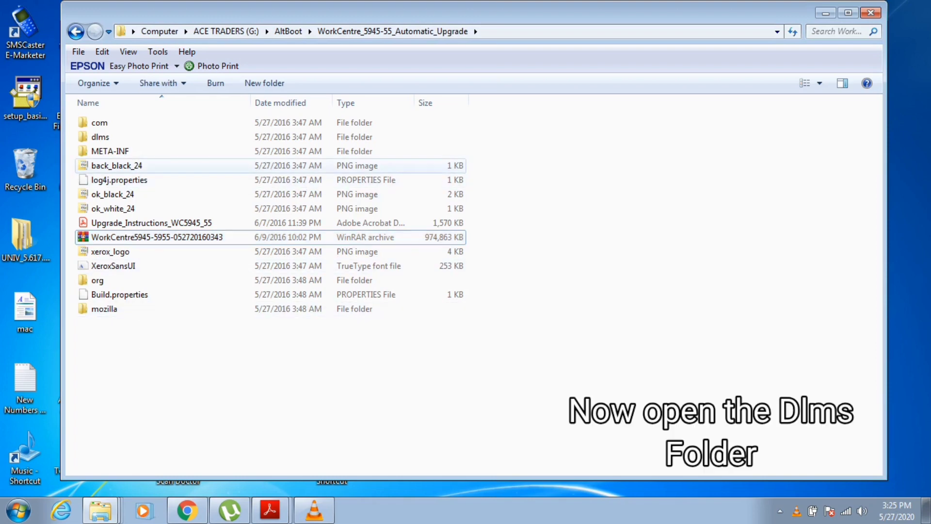
double_click(101, 136)
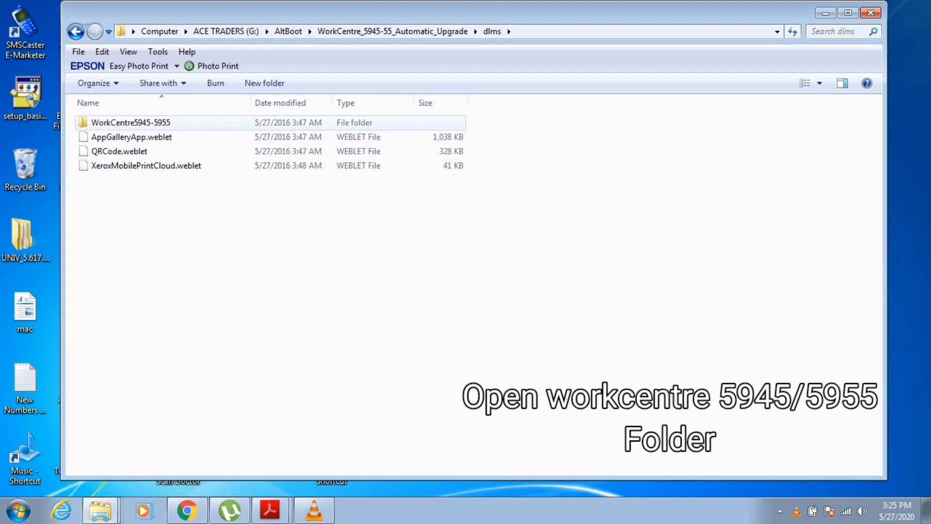
double_click(131, 122)
left_click_drag(291, 218, 102, 122)
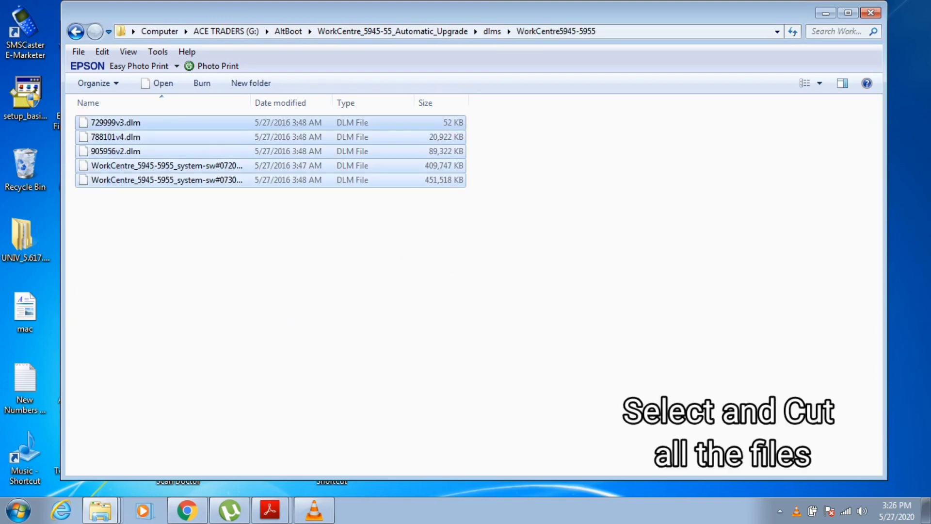
right_click(103, 121)
left_click(132, 290)
Return to the AltBoot folder and paste the cut DLM files there.
key("BackSpace")
key("BackSpace")
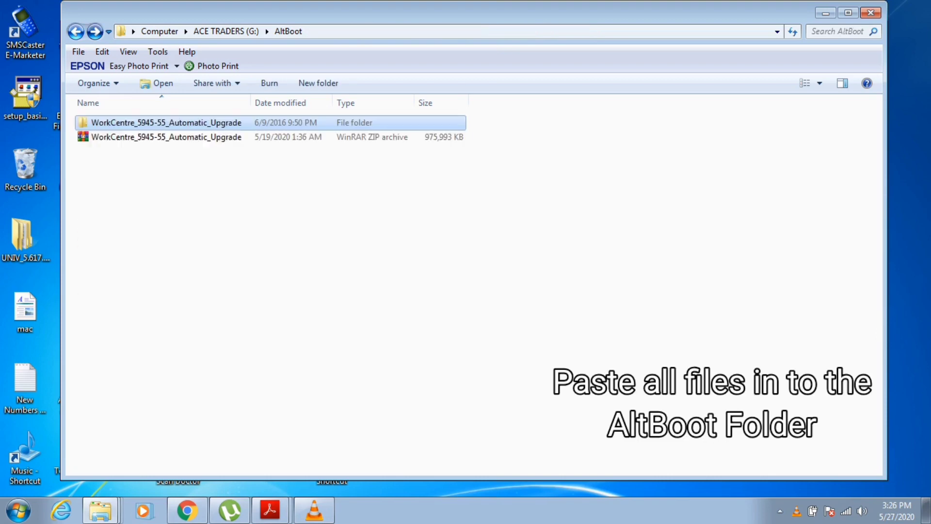
right_click(134, 263)
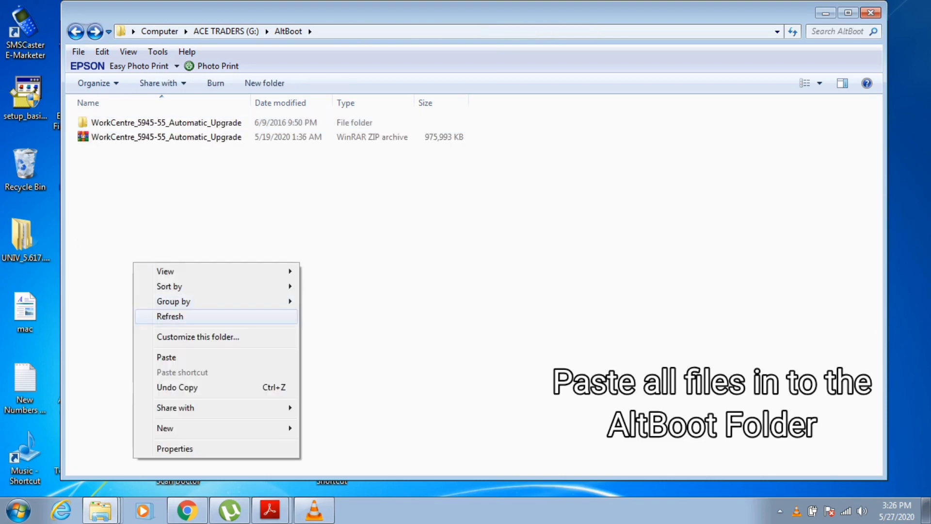
left_click(166, 357)
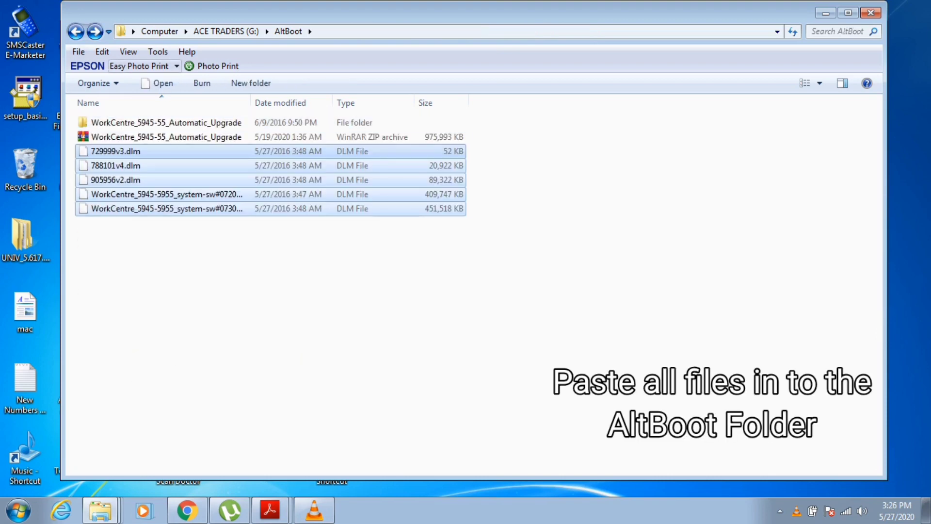
Cut the AppGalleryApp, QRCode and XeroxMobilePrintCloud weblet files in the dlms folder.
key("alt+Right")
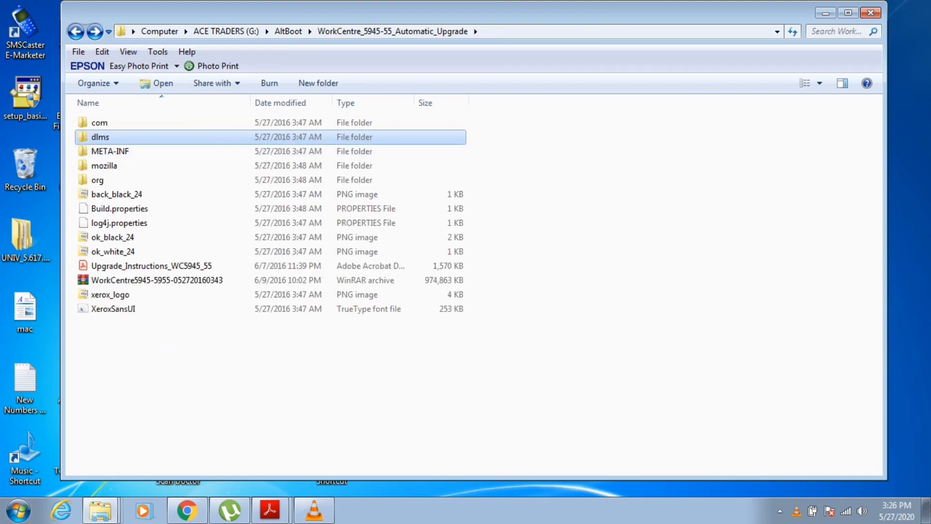
key("Return")
left_click_drag(106, 220, 108, 133)
right_click(97, 133)
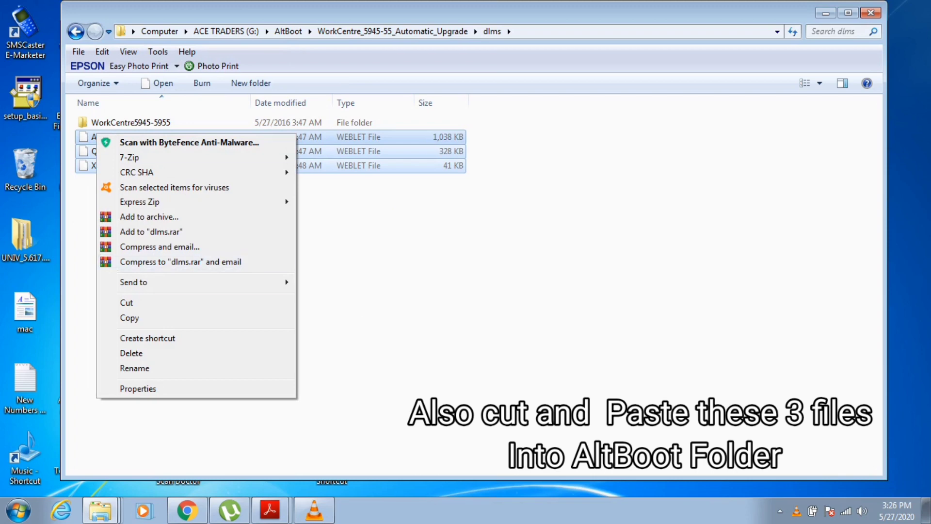
left_click(121, 302)
Go back to the AltBoot folder and paste the three cut weblet files there.
key("alt+Left")
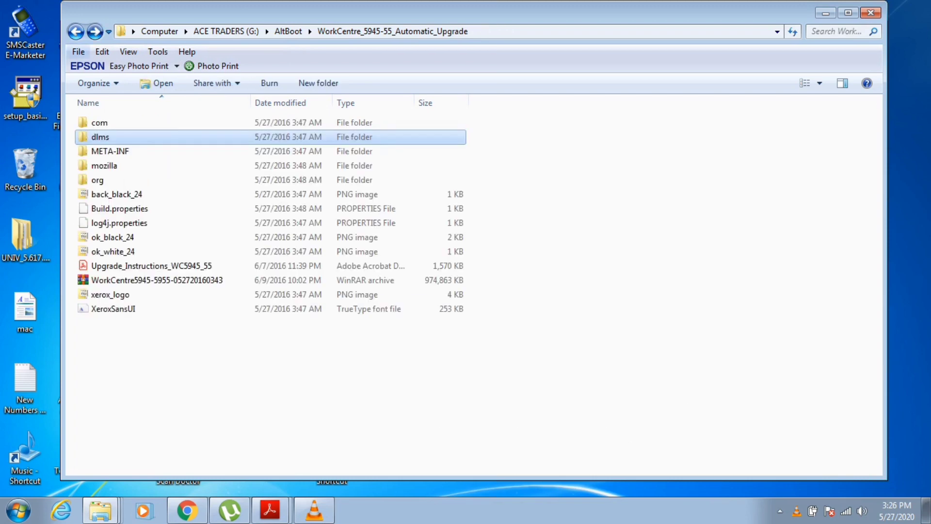
key("alt+Left")
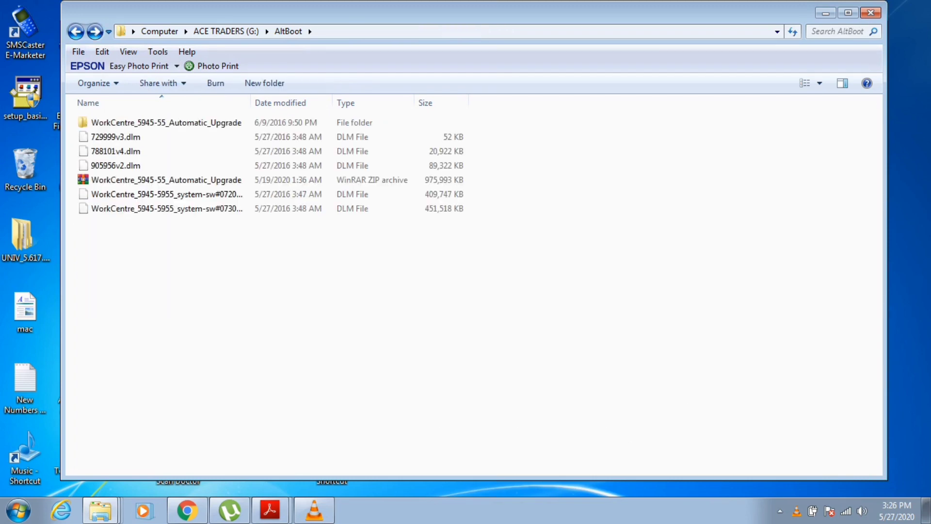
right_click(133, 128)
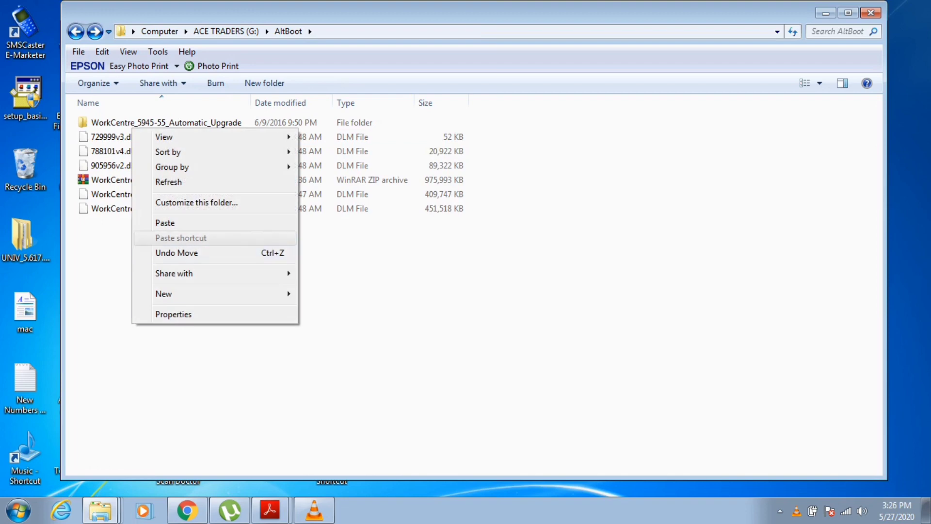
left_click(164, 223)
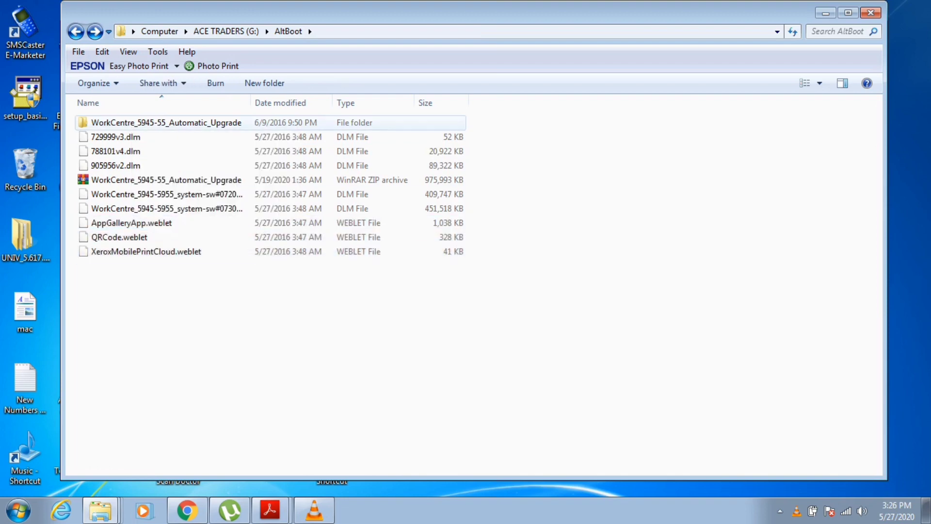
Permanently delete everything inside the WorkCentre_5945-55_Automatic_Upgrade folder, check the emptied folder, and return to the AltBoot folder.
double_click(164, 122)
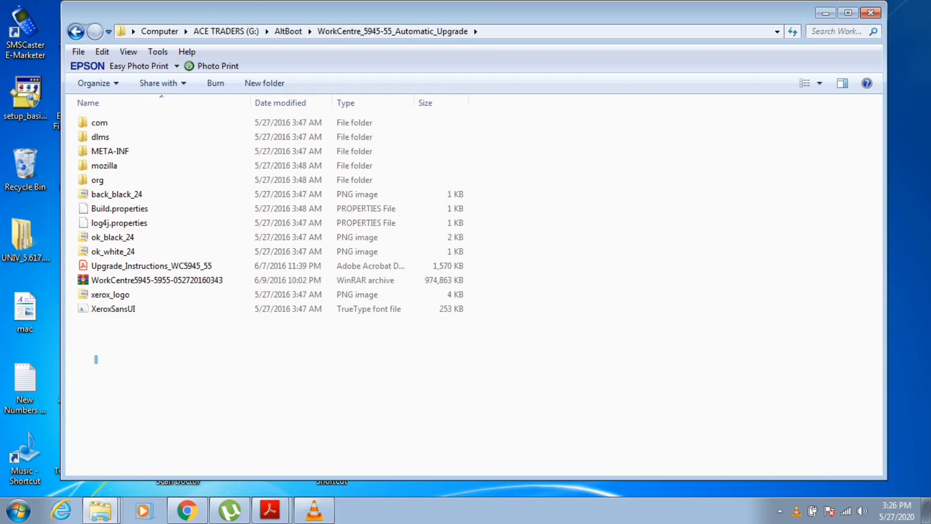
left_click_drag(96, 359, 90, 118)
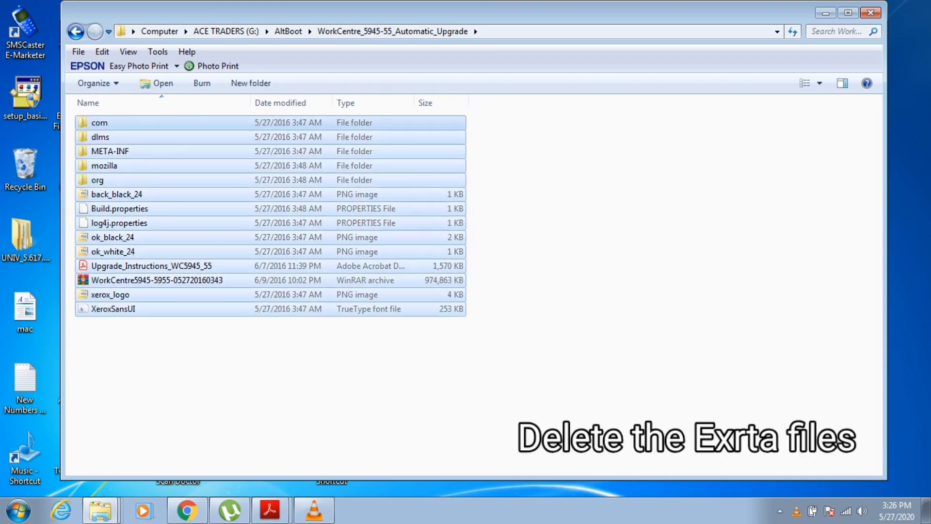
right_click(84, 121)
left_click(117, 385)
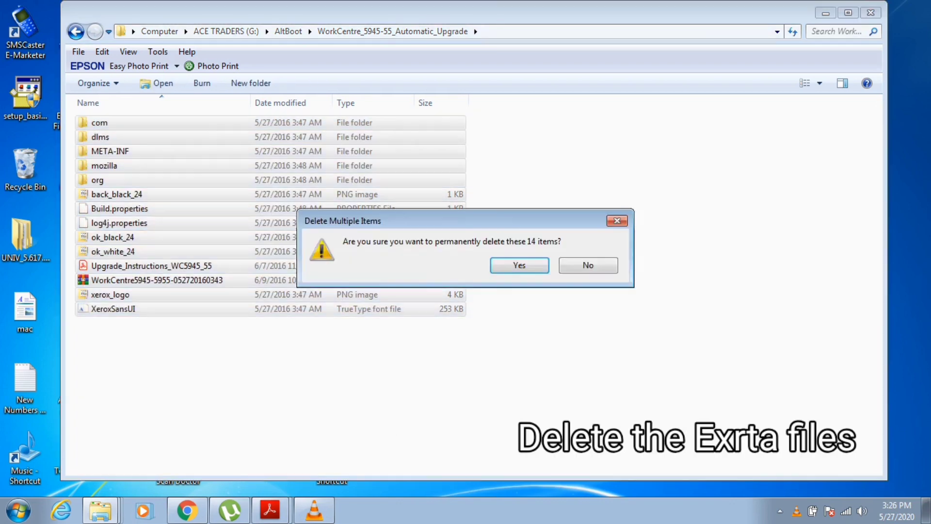
key("Return")
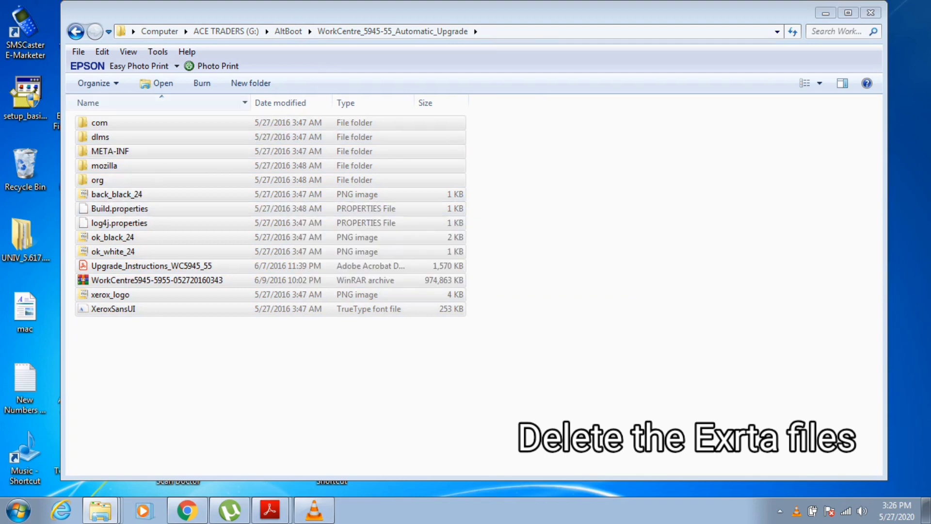
mouse_move(314, 510)
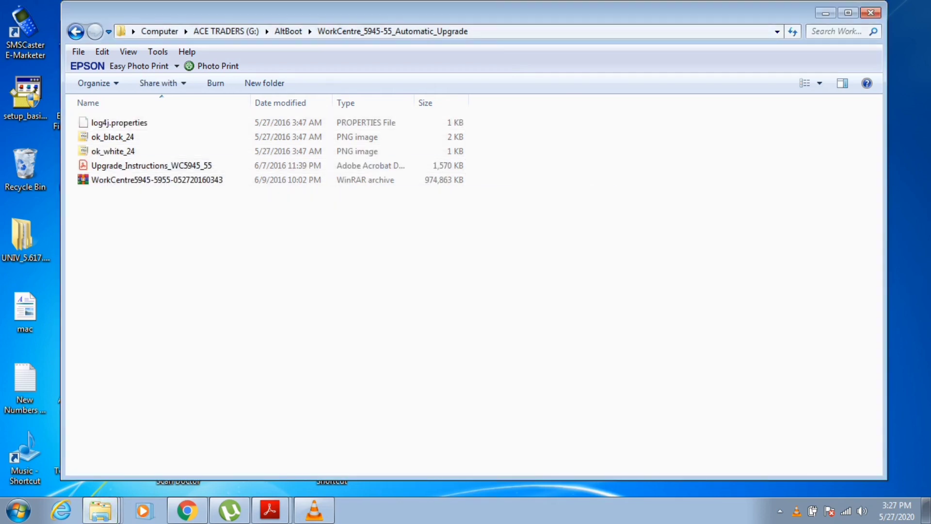
key("BackSpace")
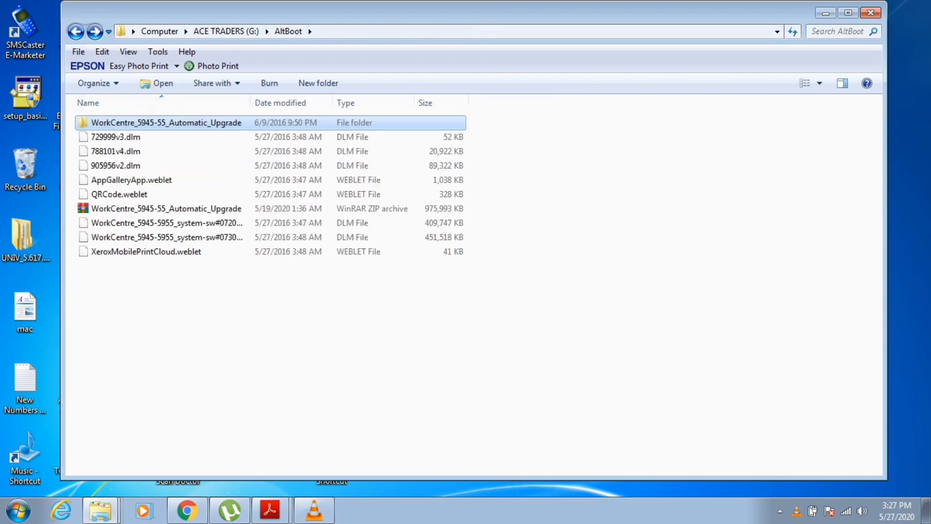
key("Return")
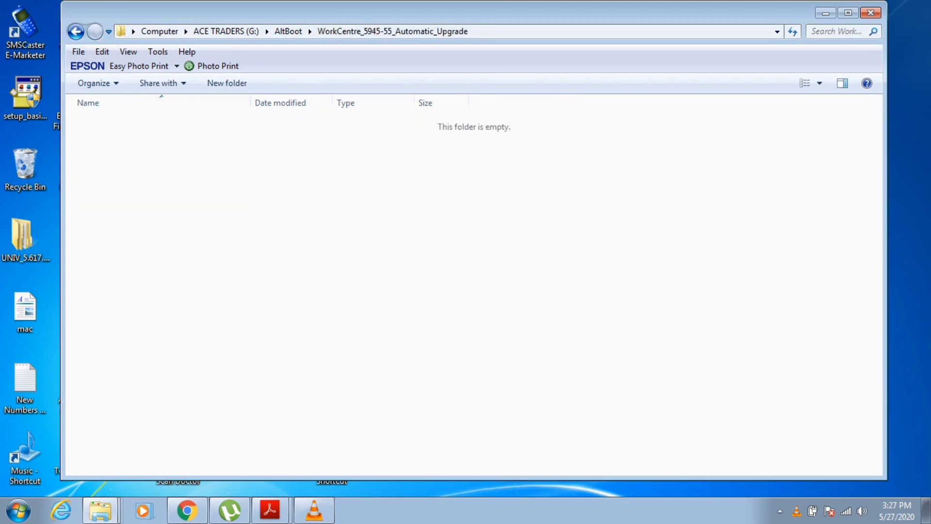
key("BackSpace")
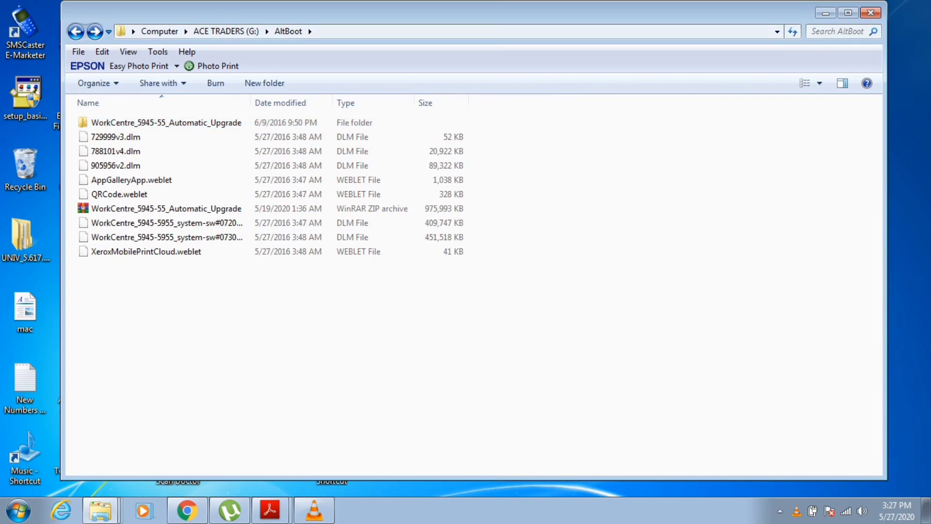
Safely eject the ACE TRADERS (G:) USB mass storage drive from the computer.
left_click(780, 510)
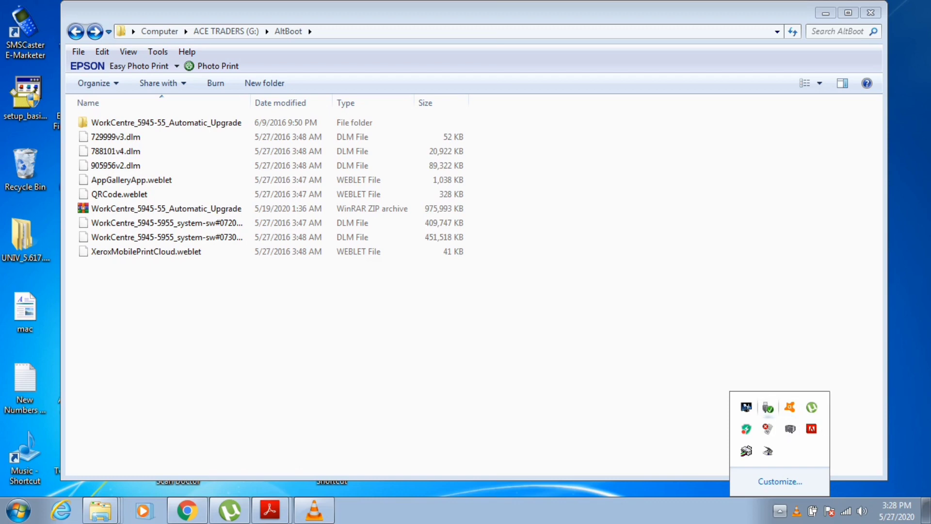
left_click(767, 407)
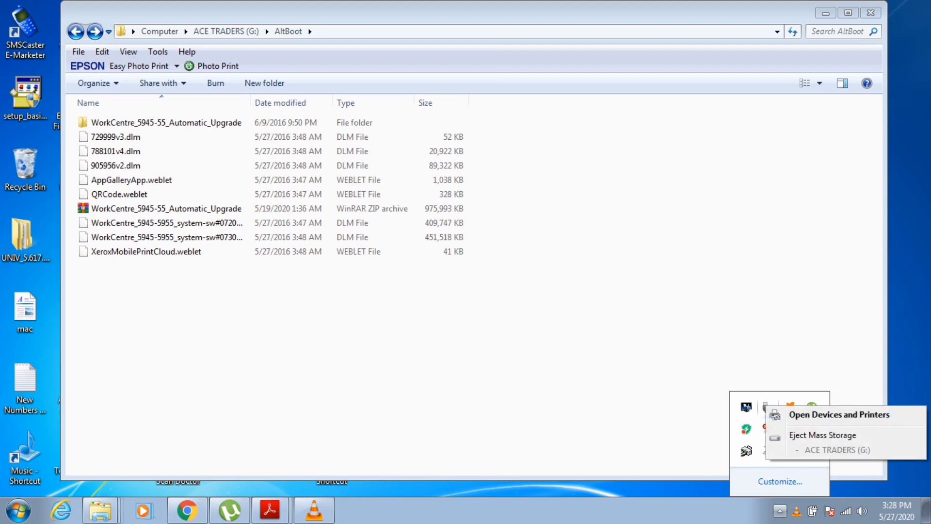
left_click(823, 435)
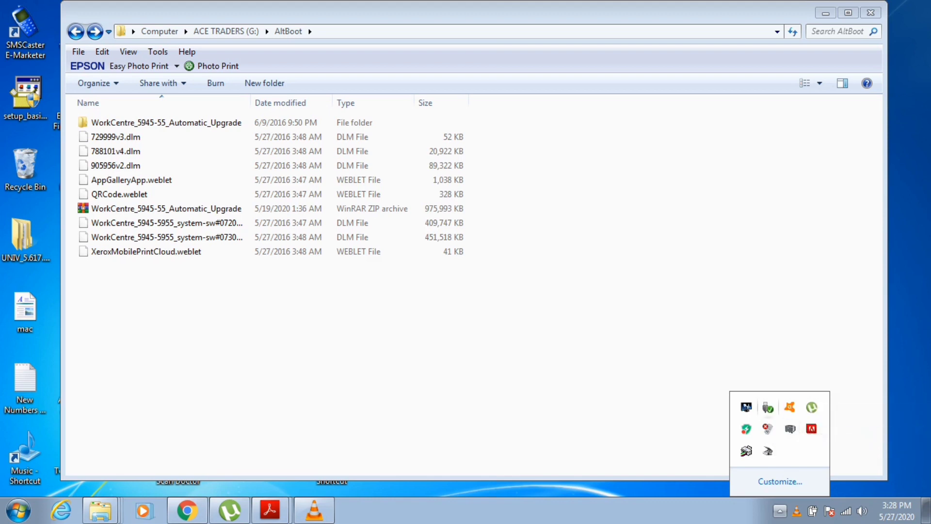